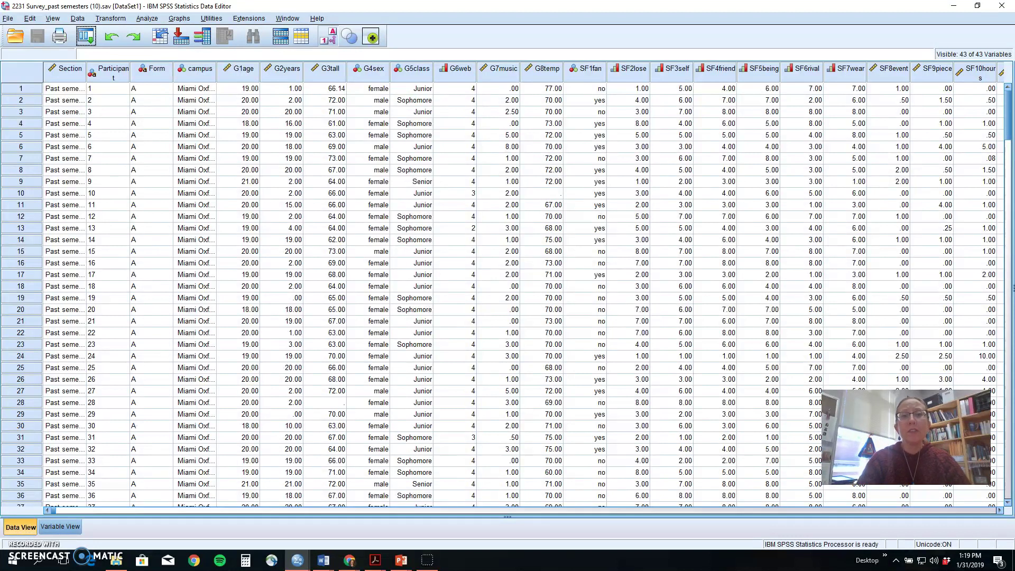
Open the Data menu for the 2231 Survey_past semesters (10).sav dataset.
{"action": "left_click", "coordinate": [78, 18]}
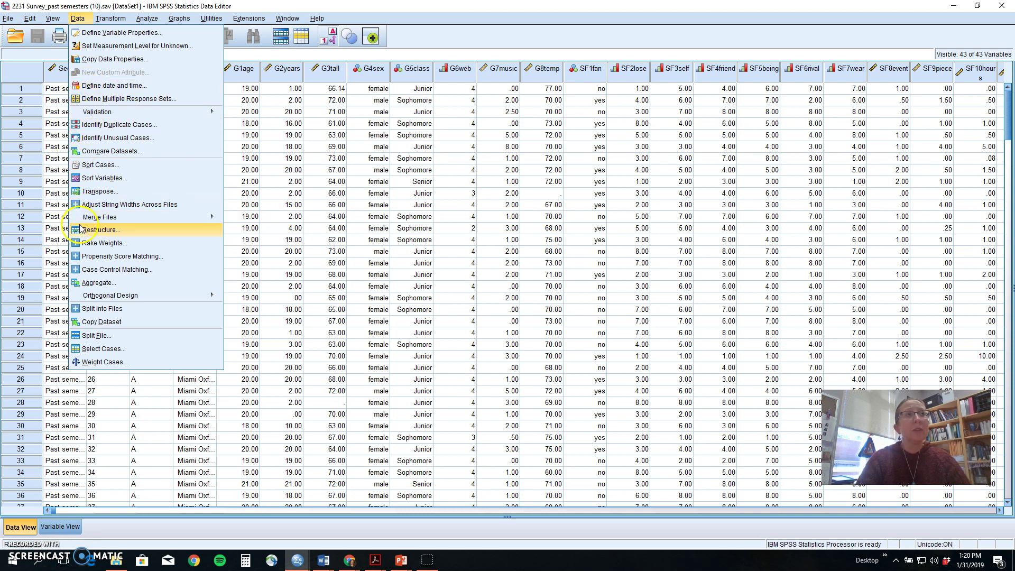
Select only cases where G4sex = 2 with Select Cases, filtering out the rest.
{"action": "left_click", "coordinate": [100, 351]}
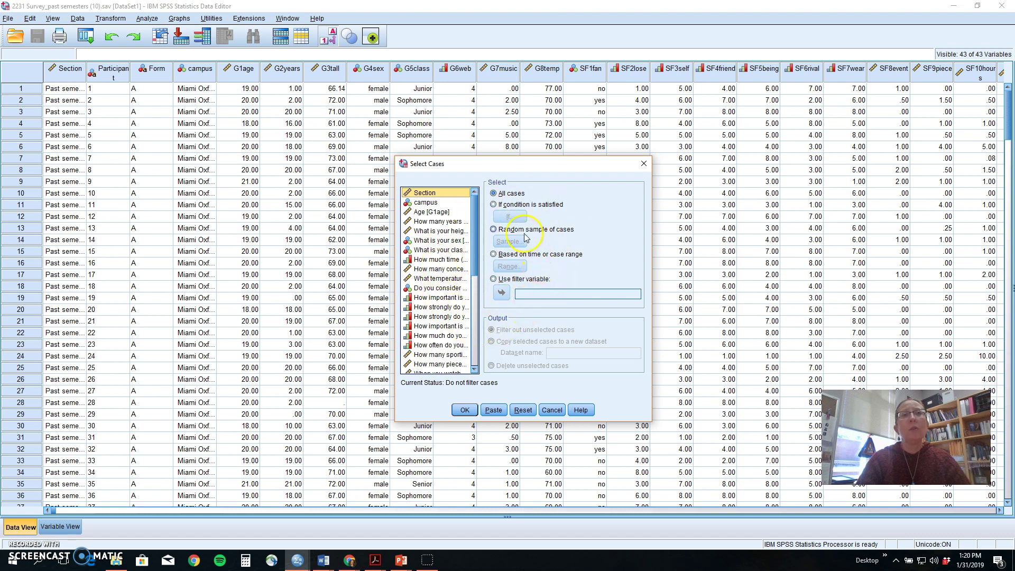
{"action": "left_click", "coordinate": [494, 205]}
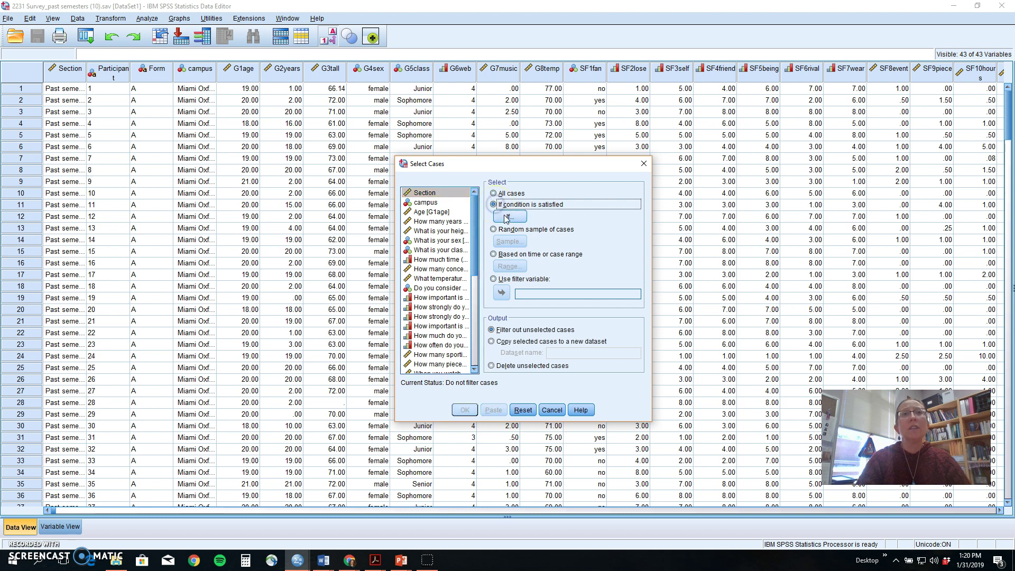
{"action": "left_click", "coordinate": [509, 217]}
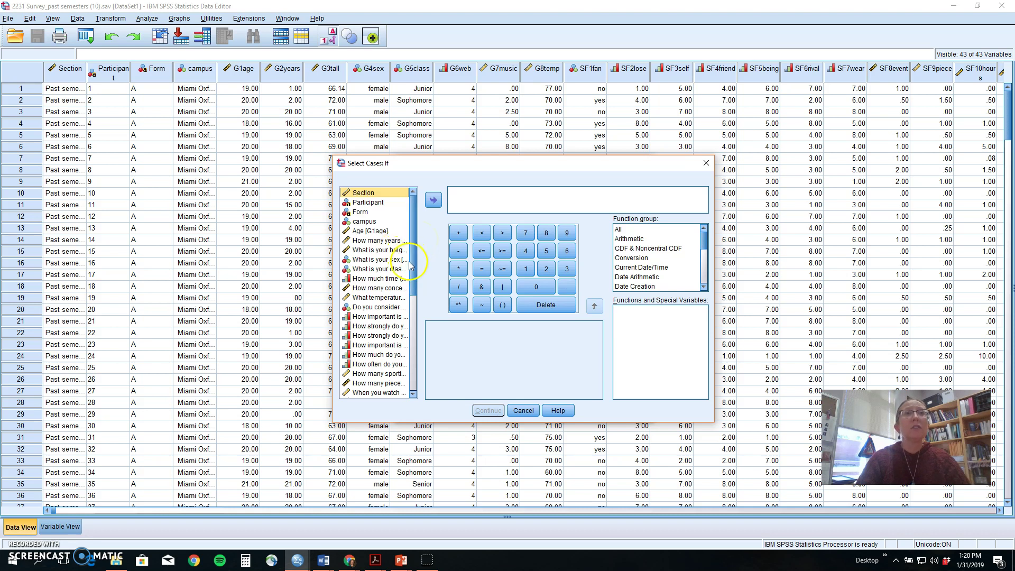
{"action": "left_click", "coordinate": [433, 243]}
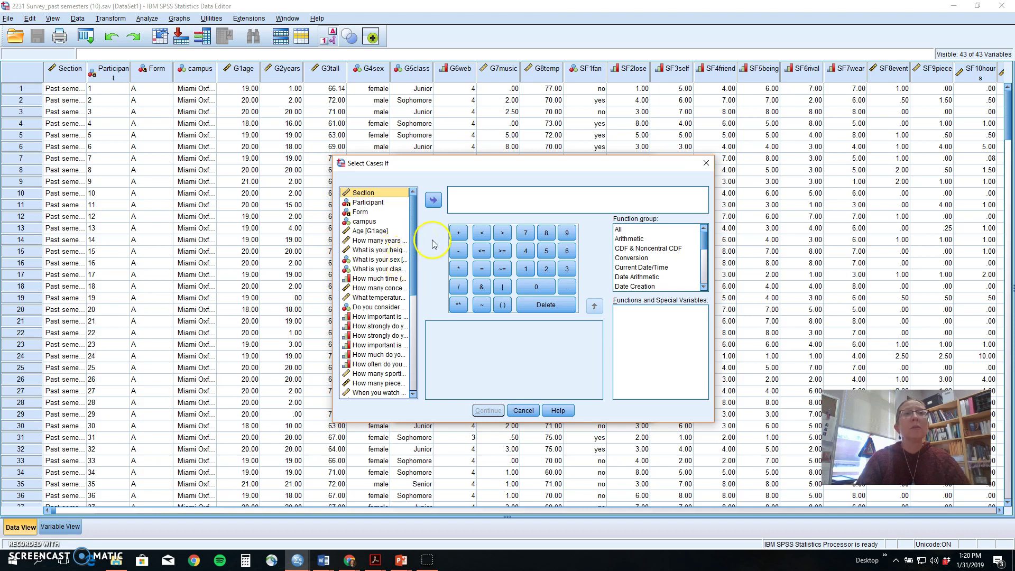
{"action": "left_click", "coordinate": [394, 259]}
{"action": "left_click", "coordinate": [434, 201]}
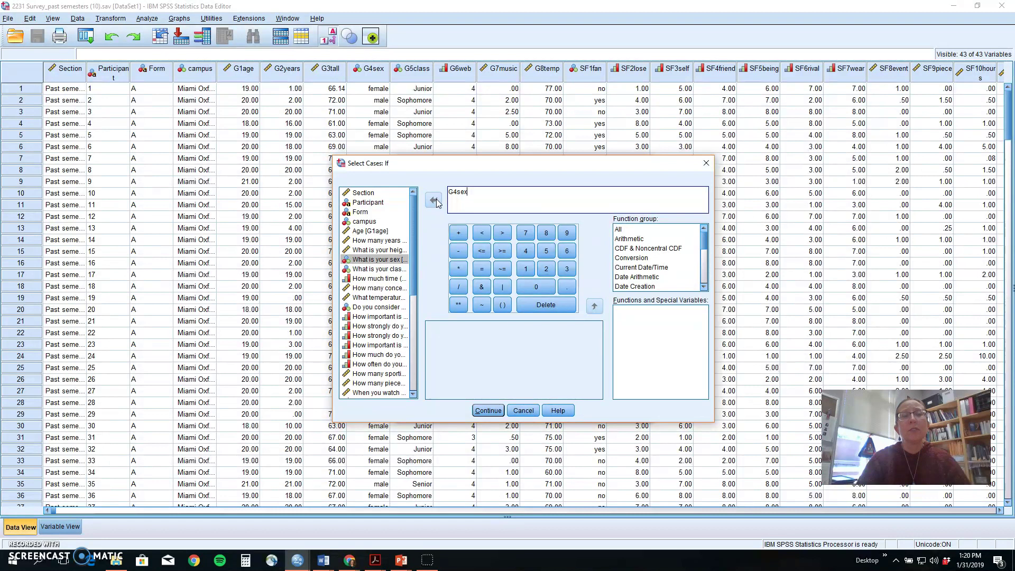
{"action": "left_click", "coordinate": [460, 200]}
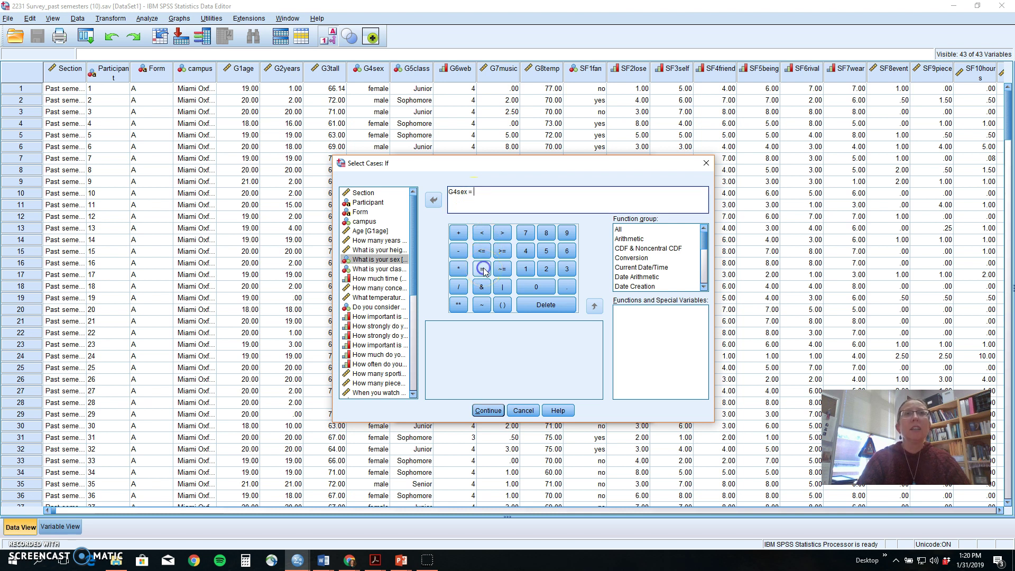
{"action": "left_click", "coordinate": [546, 269]}
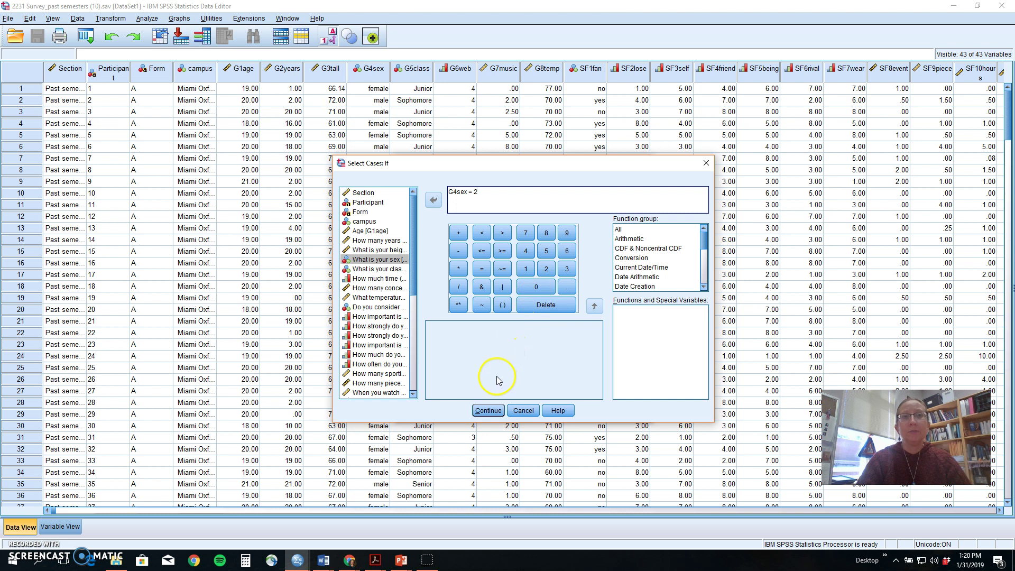
{"action": "left_click", "coordinate": [488, 411]}
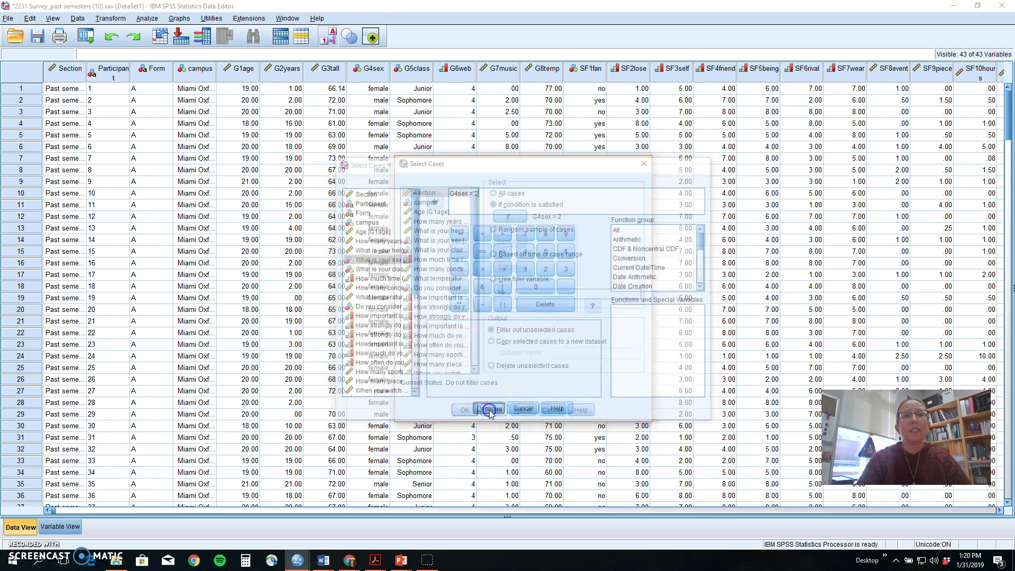
{"action": "left_click", "coordinate": [464, 412]}
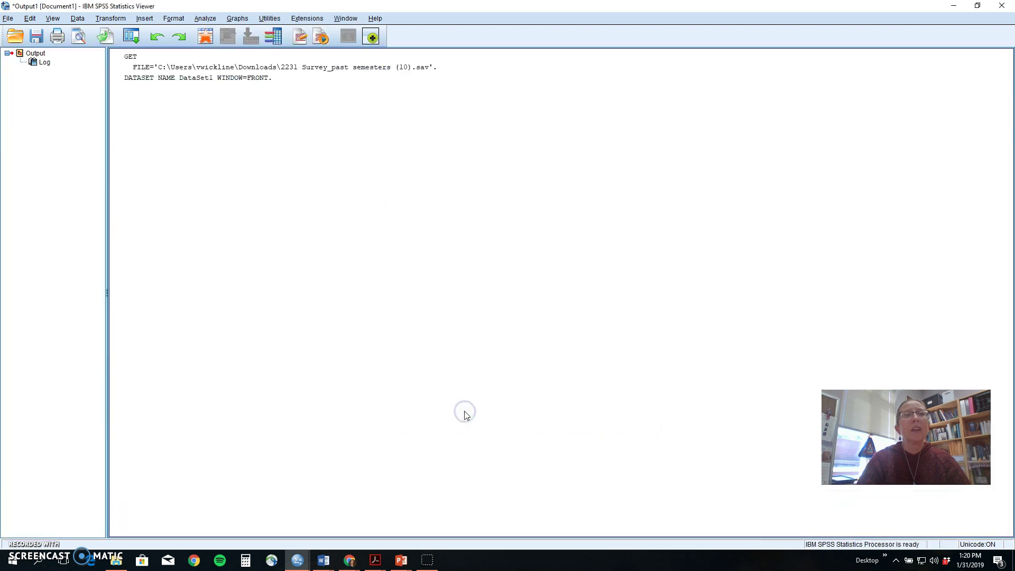
Check the filter syntax, then scroll the Data Editor to the new filter_$ column.
{"action": "left_click", "coordinate": [373, 159]}
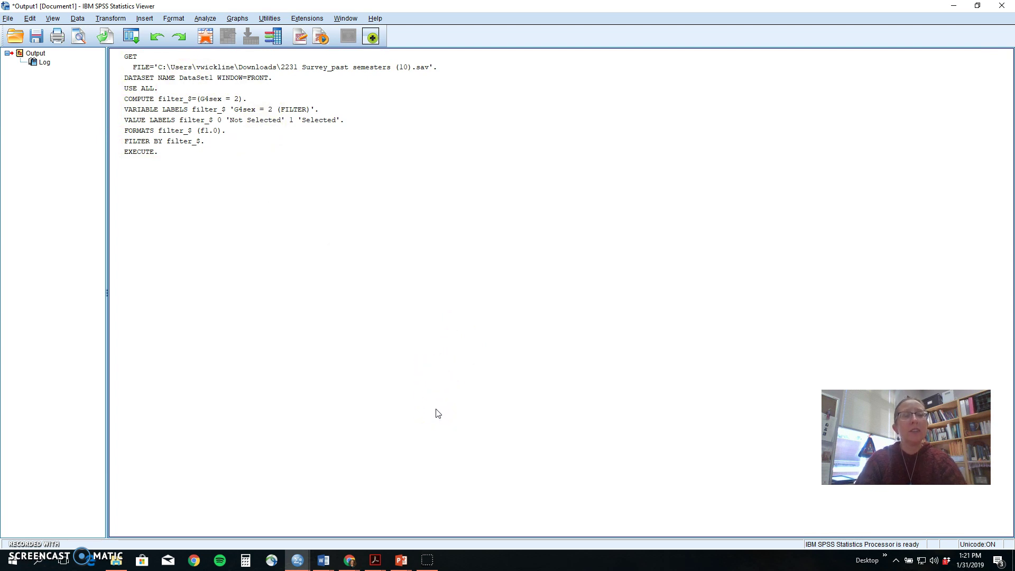
{"action": "key", "text": "alt+Tab"}
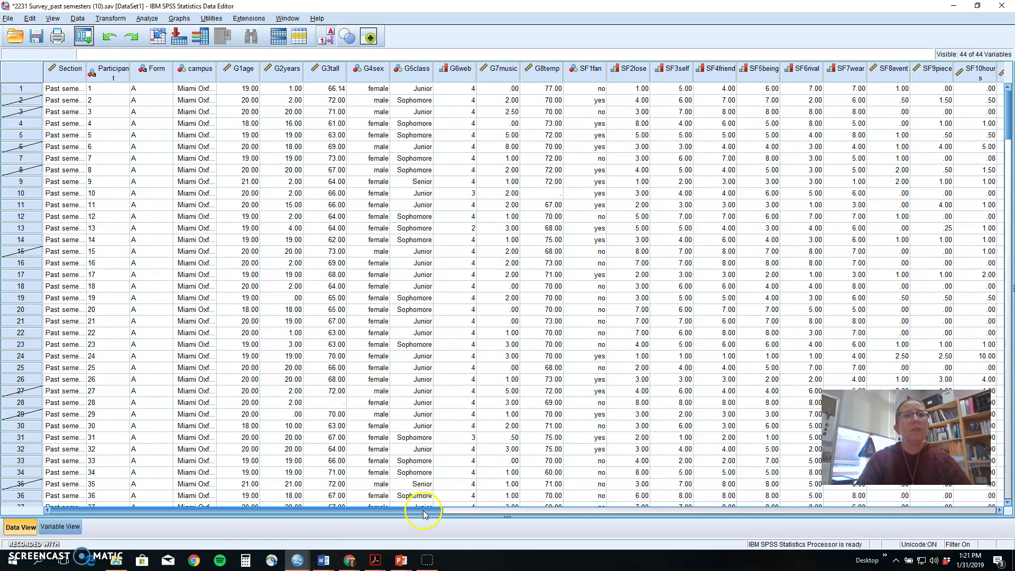
{"action": "left_click_drag", "start_coordinate": [423, 511], "coordinate": [813, 523]}
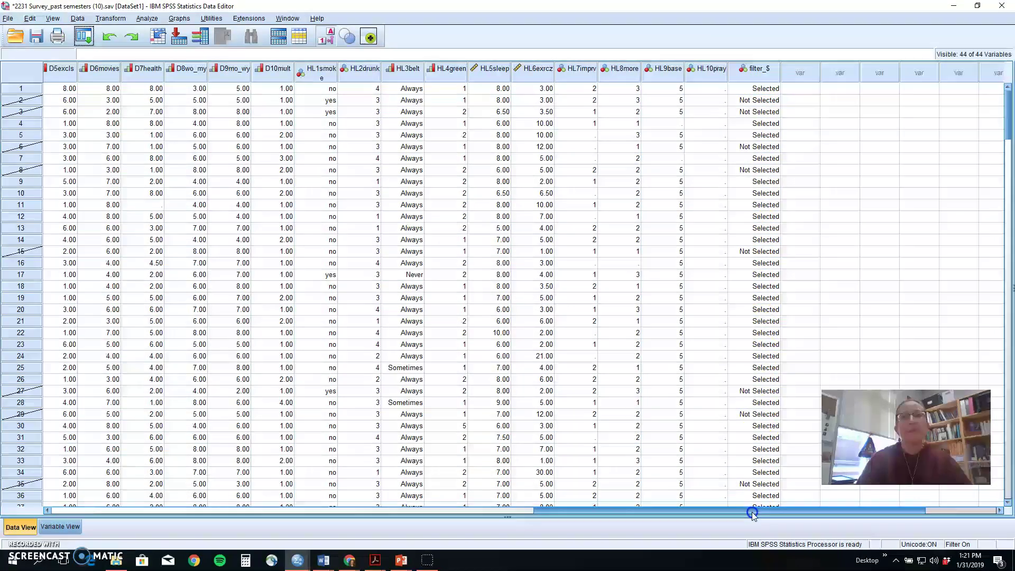
{"action": "left_click_drag", "start_coordinate": [752, 512], "coordinate": [157, 493]}
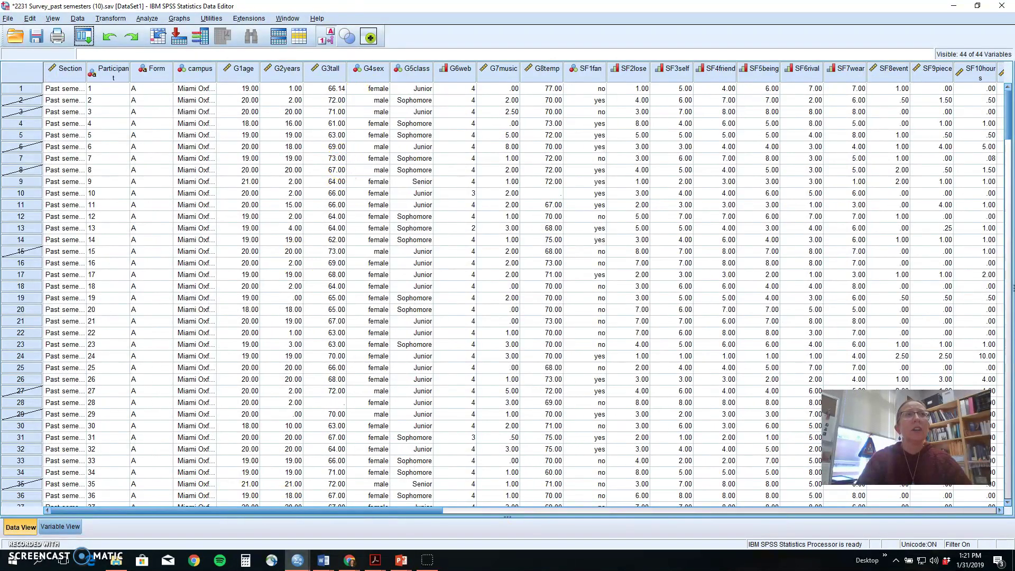
Create a legacy histogram of G2years (years lived in Georgia) for the filtered cases.
{"action": "left_click", "coordinate": [161, 20]}
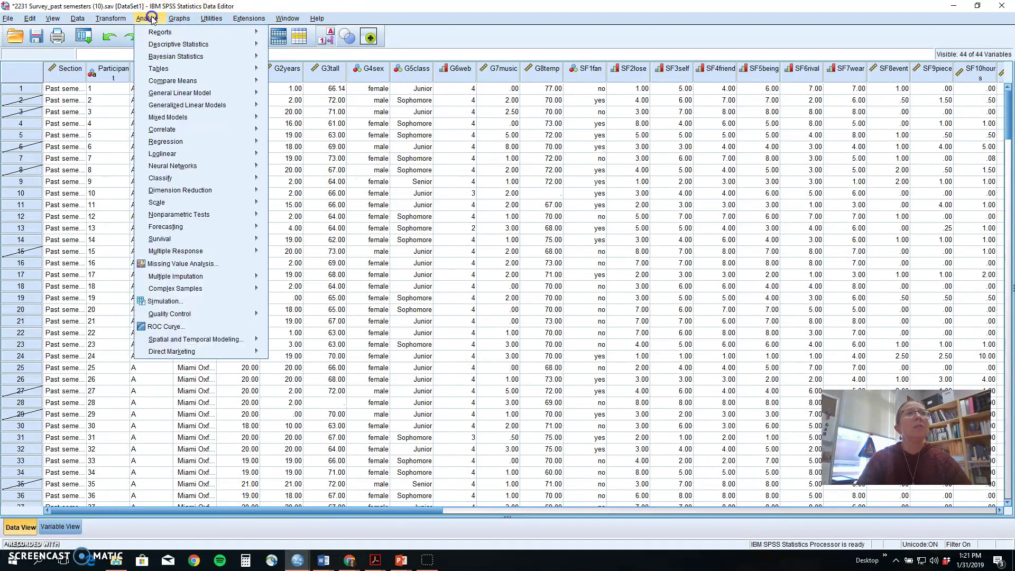
{"action": "left_click", "coordinate": [179, 19]}
{"action": "mouse_move", "coordinate": [205, 91]}
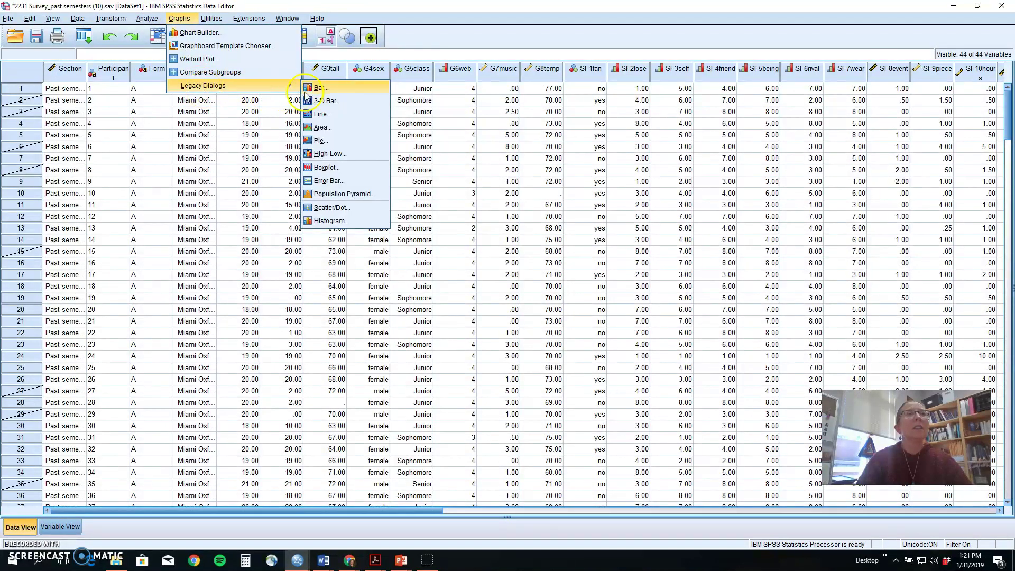
{"action": "left_click", "coordinate": [362, 221]}
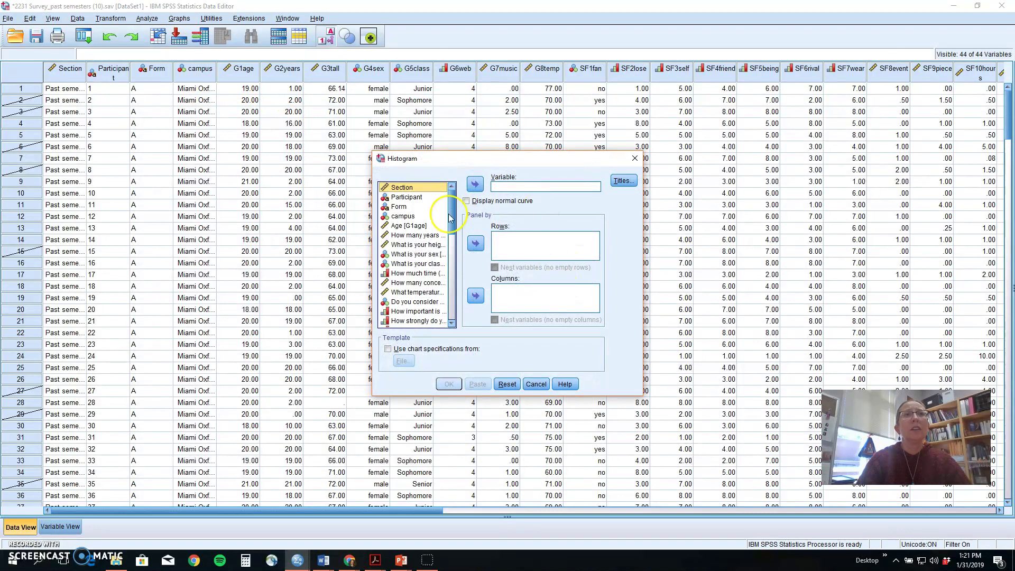
{"action": "left_click", "coordinate": [435, 236]}
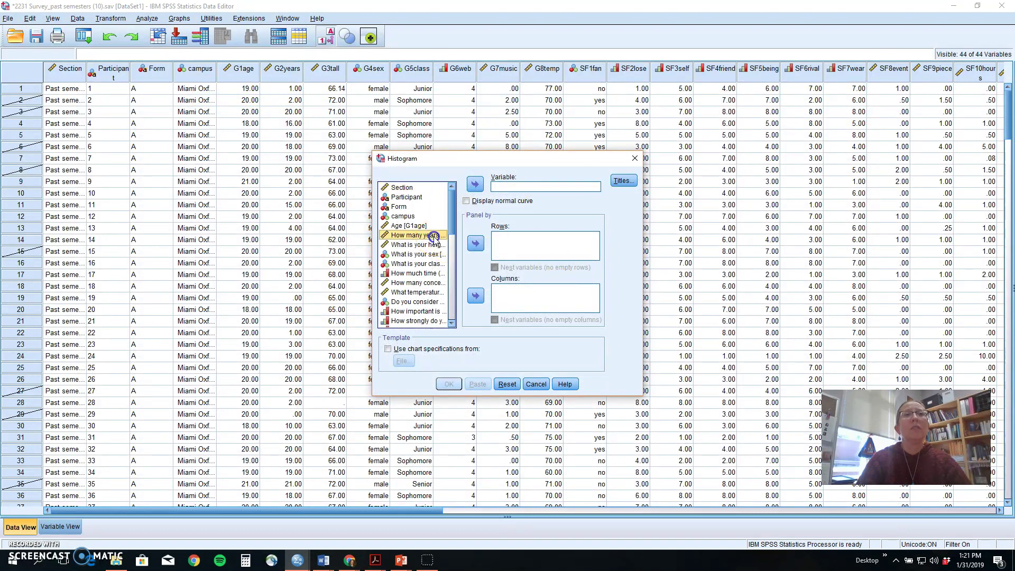
{"action": "left_click", "coordinate": [476, 184]}
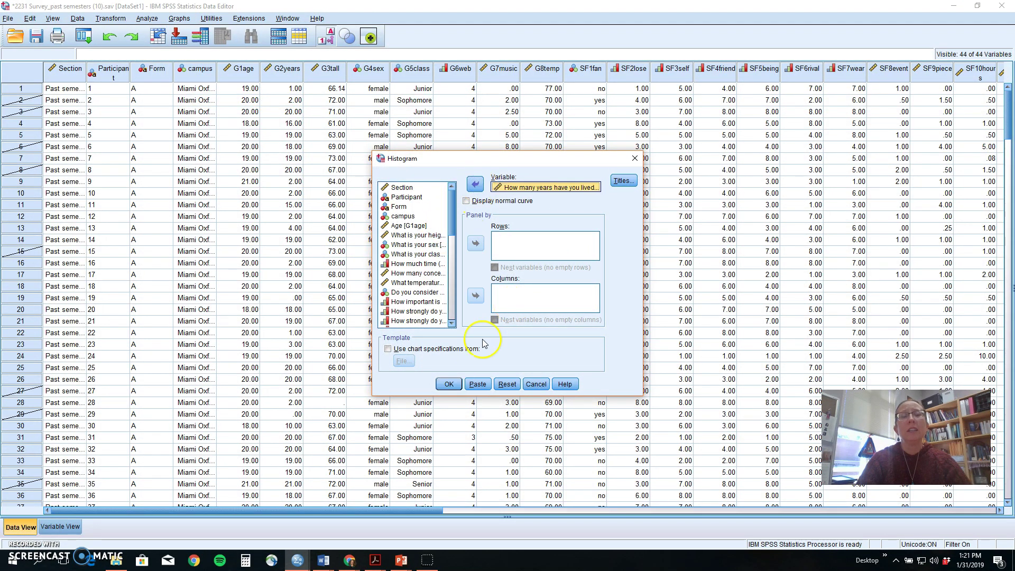
{"action": "left_click", "coordinate": [448, 384]}
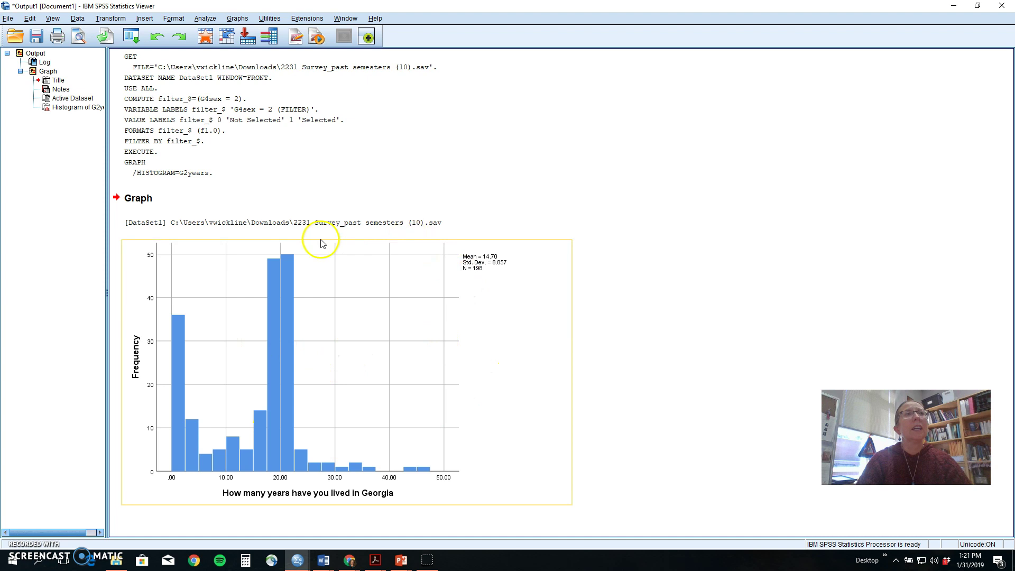
Inspect the logged syntax, dataset path and histogram in the Viewer.
{"action": "left_click", "coordinate": [238, 140]}
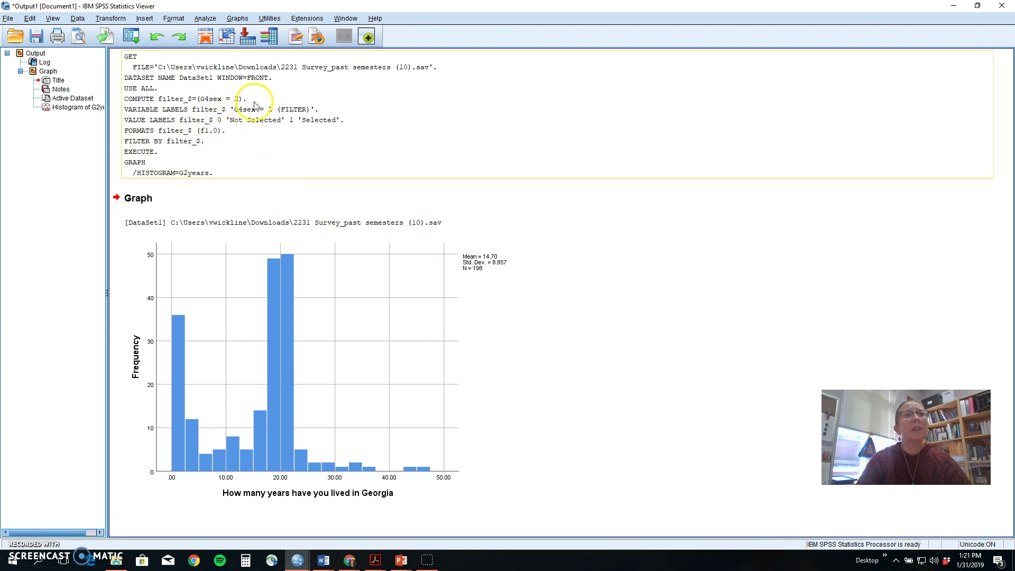
{"action": "left_click", "coordinate": [289, 218]}
{"action": "left_click", "coordinate": [281, 275]}
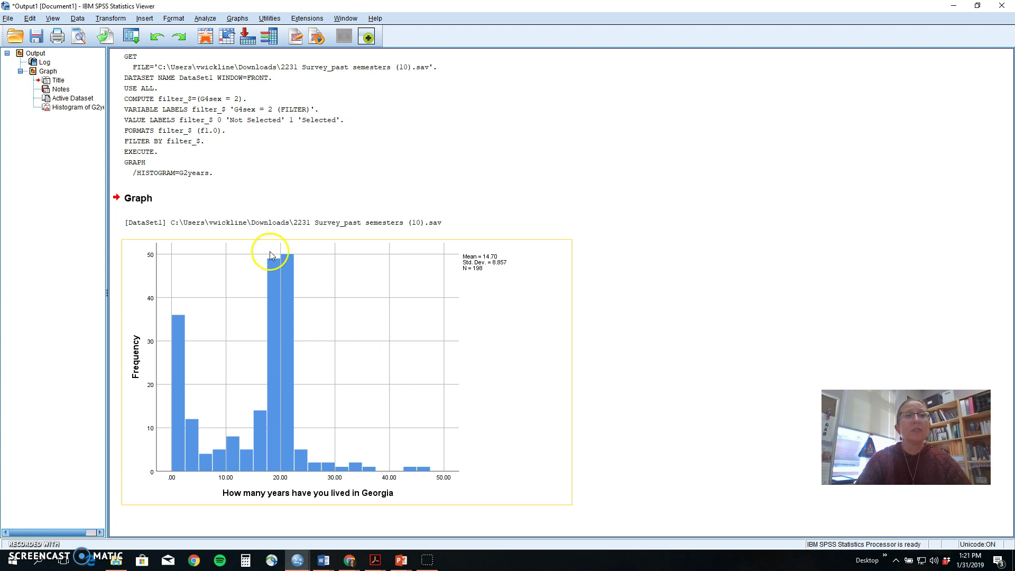
{"action": "left_click", "coordinate": [191, 159]}
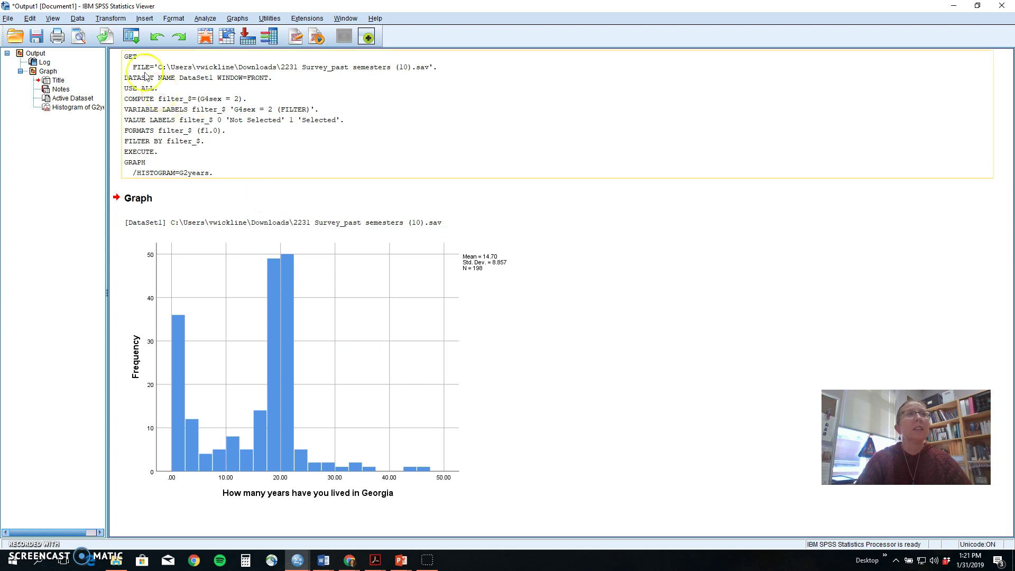
{"action": "left_click", "coordinate": [78, 19]}
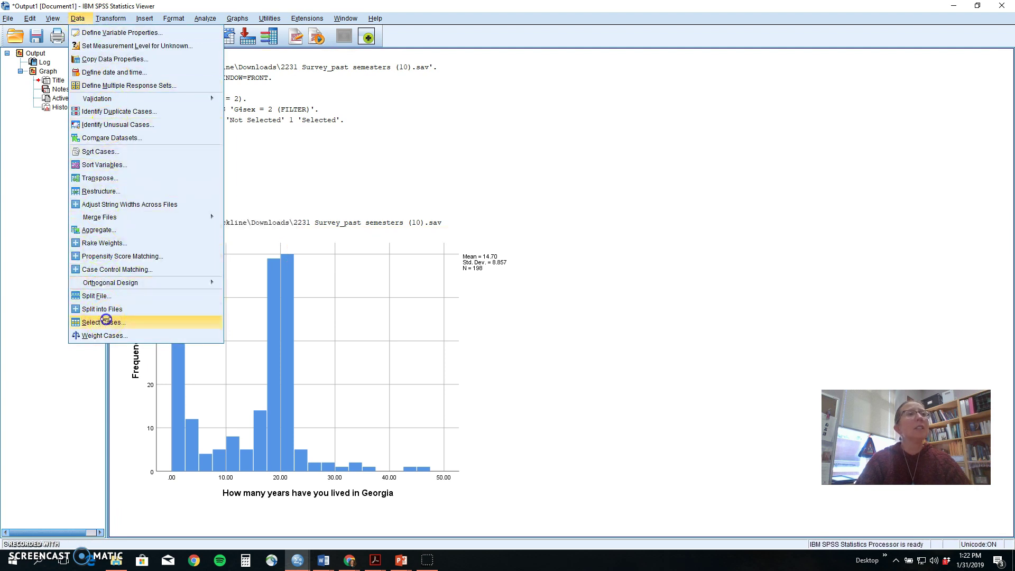
Set Select Cases back to All cases, turning off the female filter.
{"action": "left_click", "coordinate": [106, 321]}
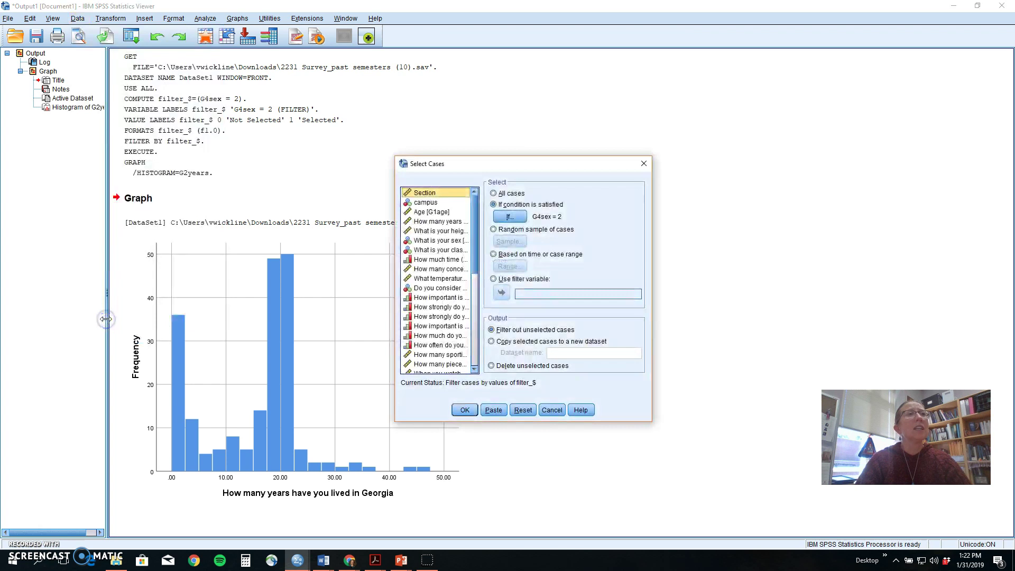
{"action": "left_click", "coordinate": [494, 194]}
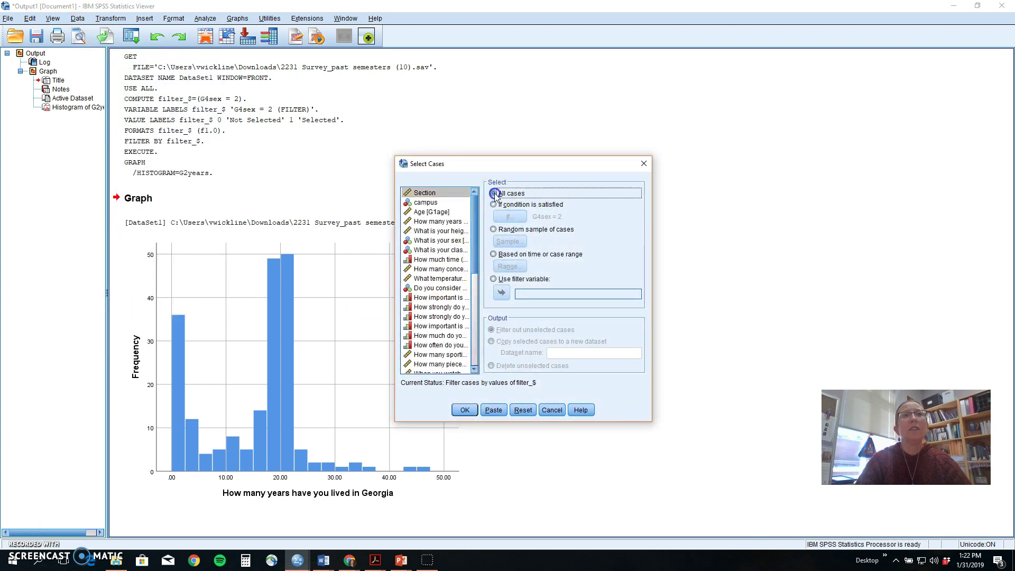
{"action": "left_click", "coordinate": [464, 410]}
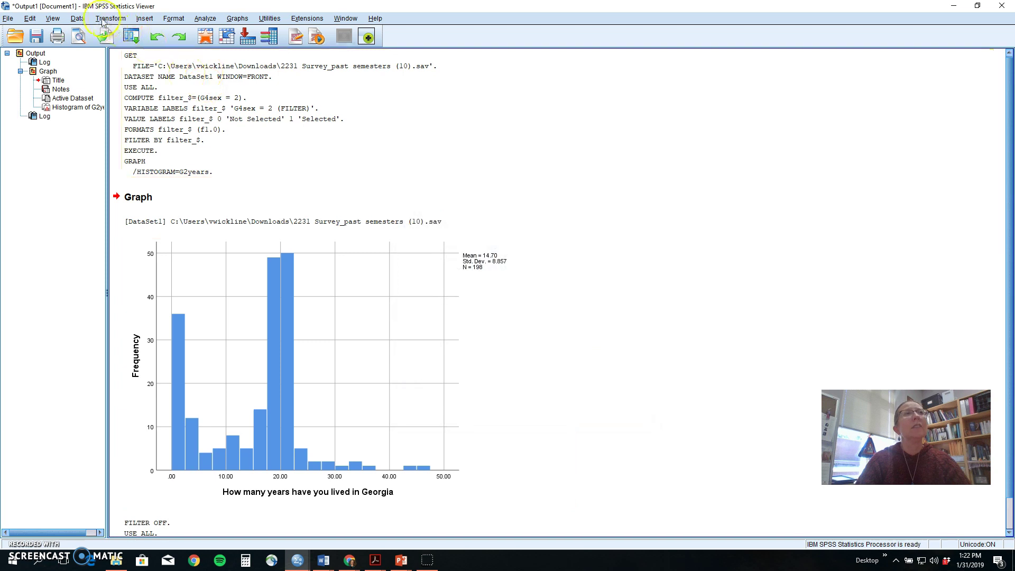
Split the file by G4sex (What is your sex) using Compare groups.
{"action": "left_click", "coordinate": [78, 18]}
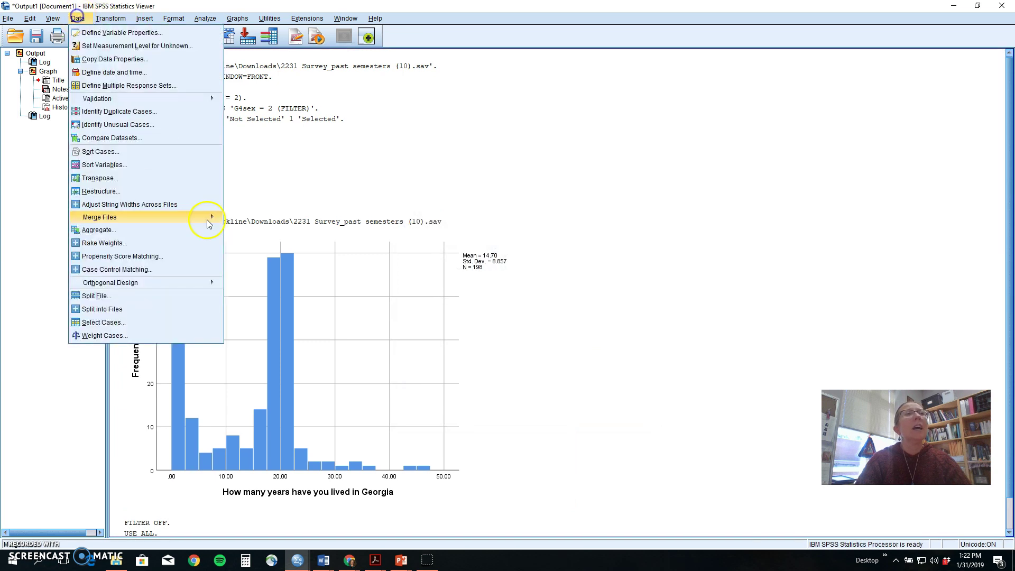
{"action": "left_click", "coordinate": [152, 297]}
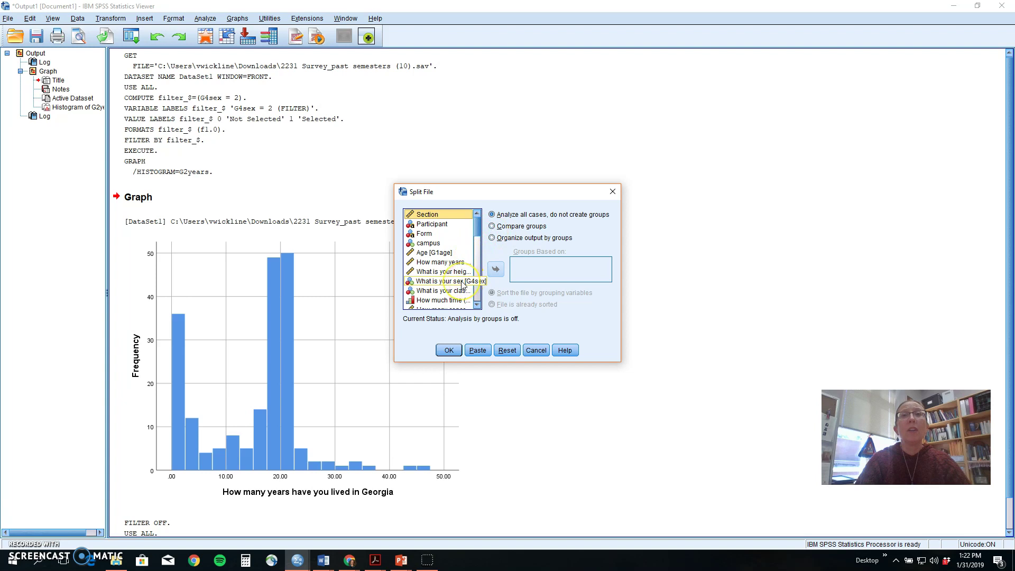
{"action": "left_click", "coordinate": [491, 226]}
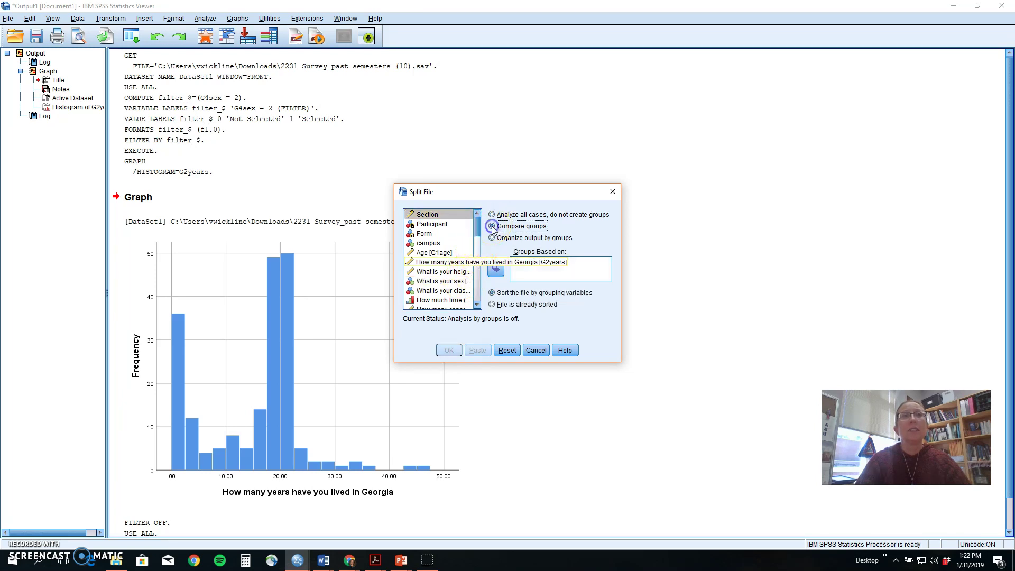
{"action": "left_click", "coordinate": [457, 282]}
{"action": "left_click", "coordinate": [496, 269]}
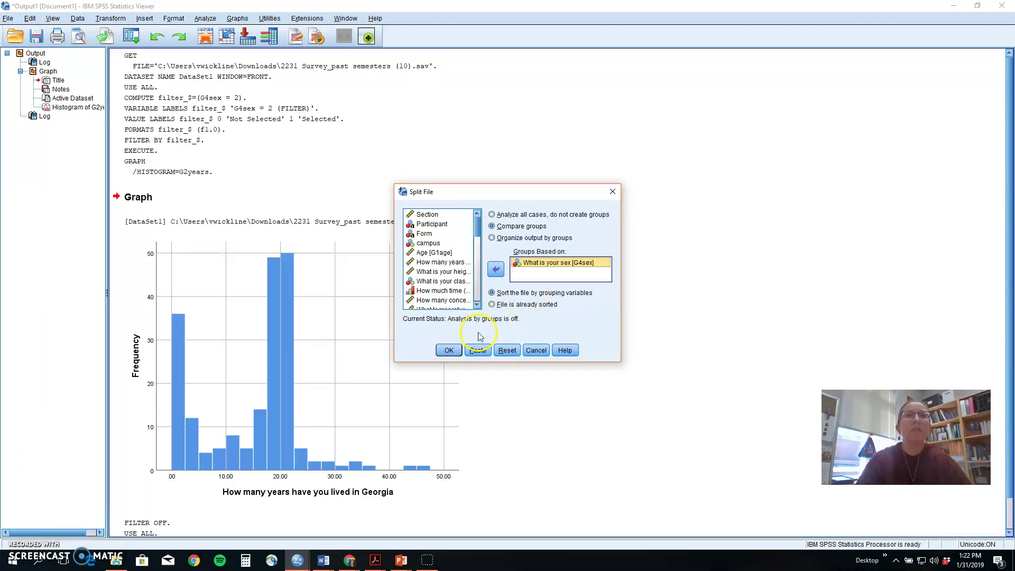
{"action": "left_click", "coordinate": [448, 350]}
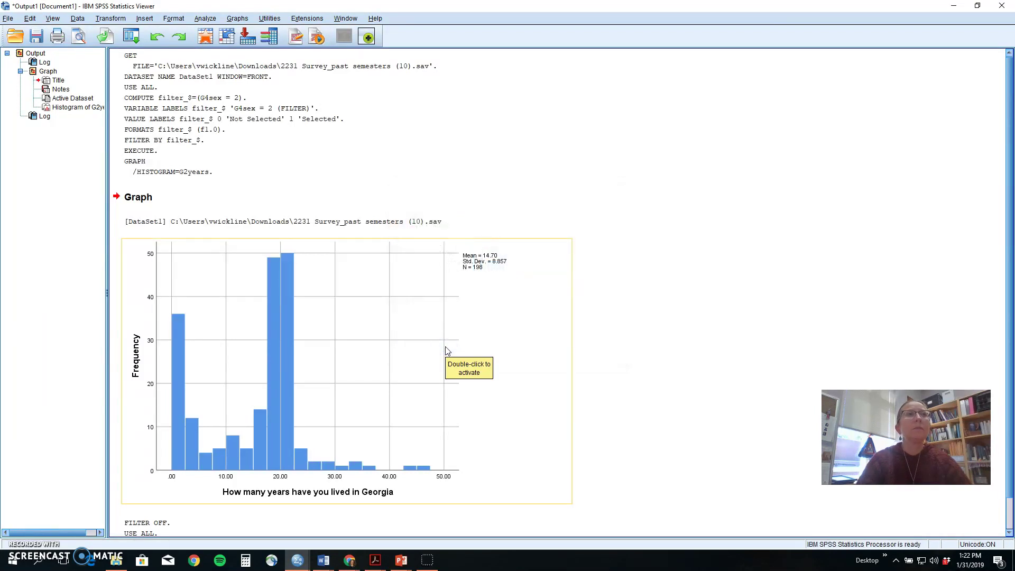
Create the G2years histogram again, now producing one chart per sex group.
{"action": "left_click", "coordinate": [236, 19]}
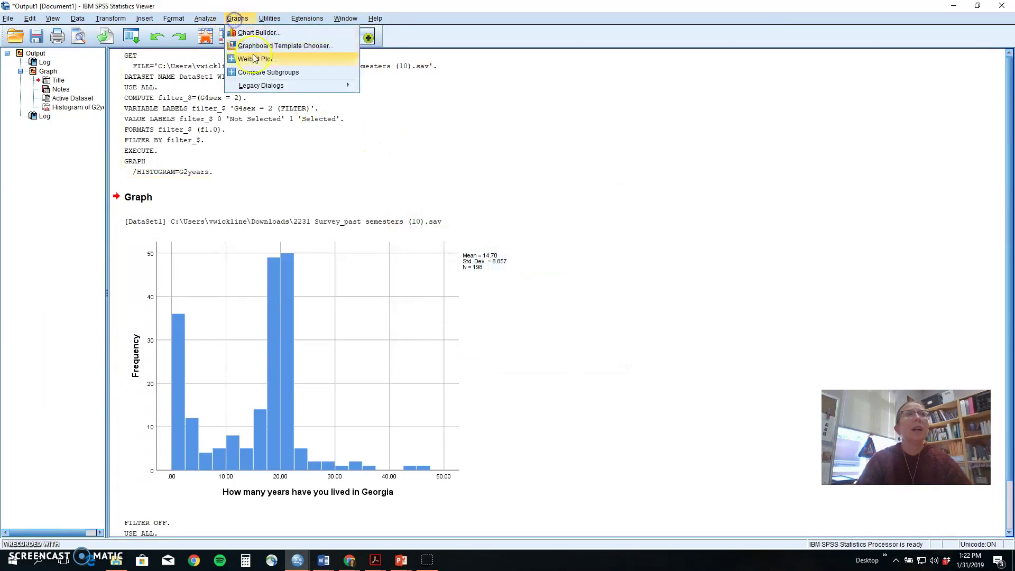
{"action": "mouse_move", "coordinate": [263, 85]}
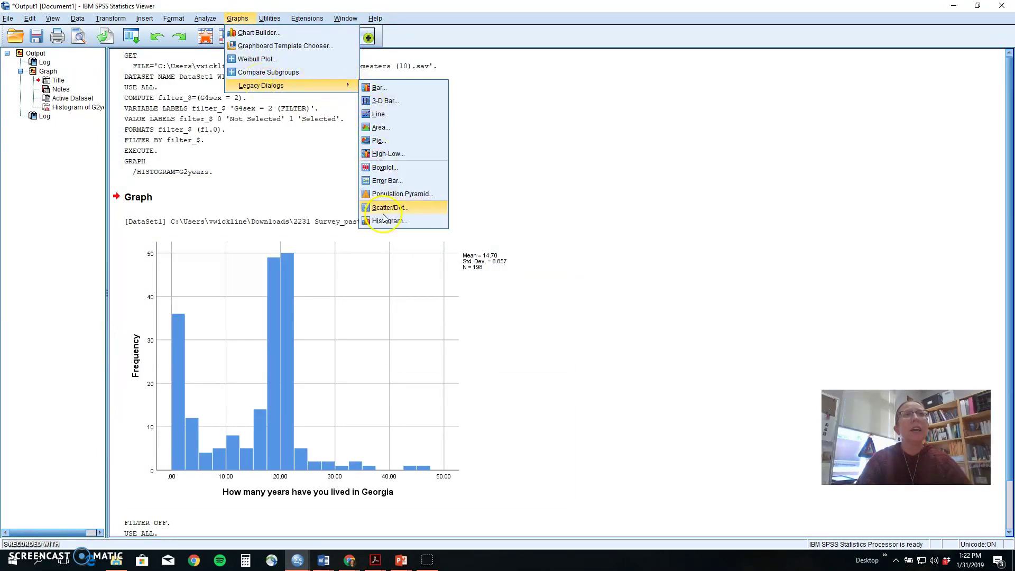
{"action": "left_click", "coordinate": [386, 222]}
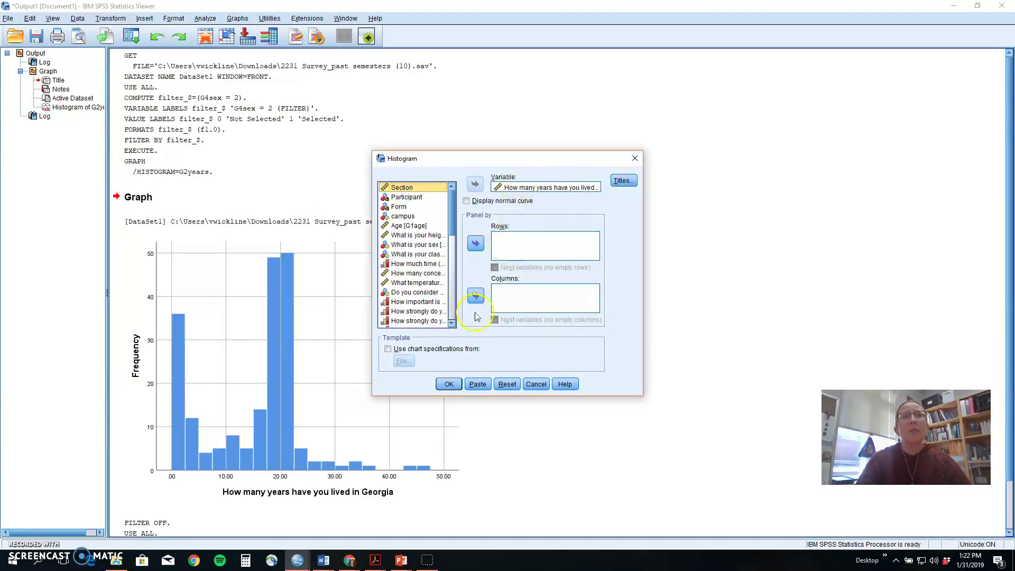
{"action": "left_click", "coordinate": [449, 384]}
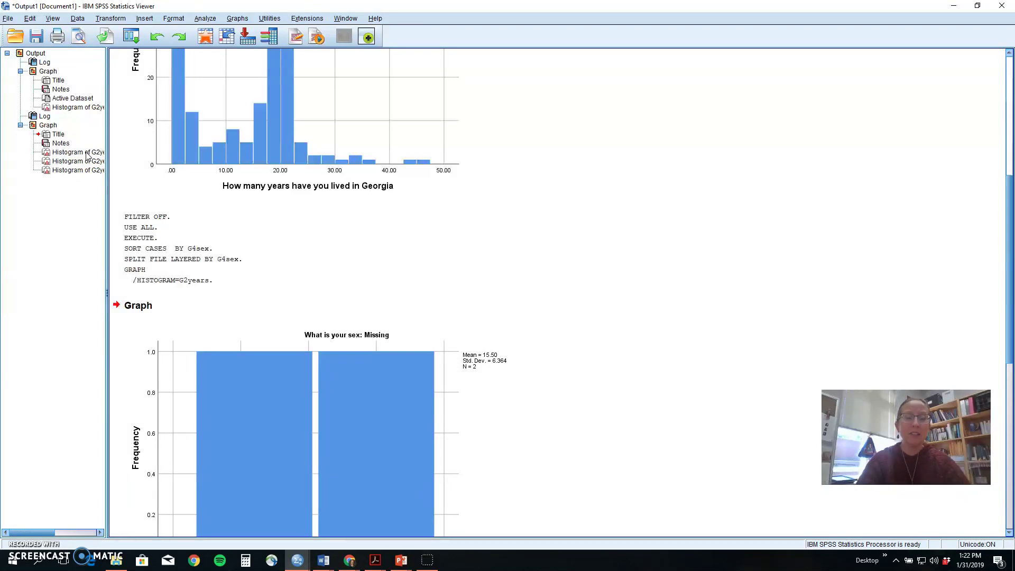
Browse the Missing, male and female histograms through the outline pane.
{"action": "left_click", "coordinate": [87, 154]}
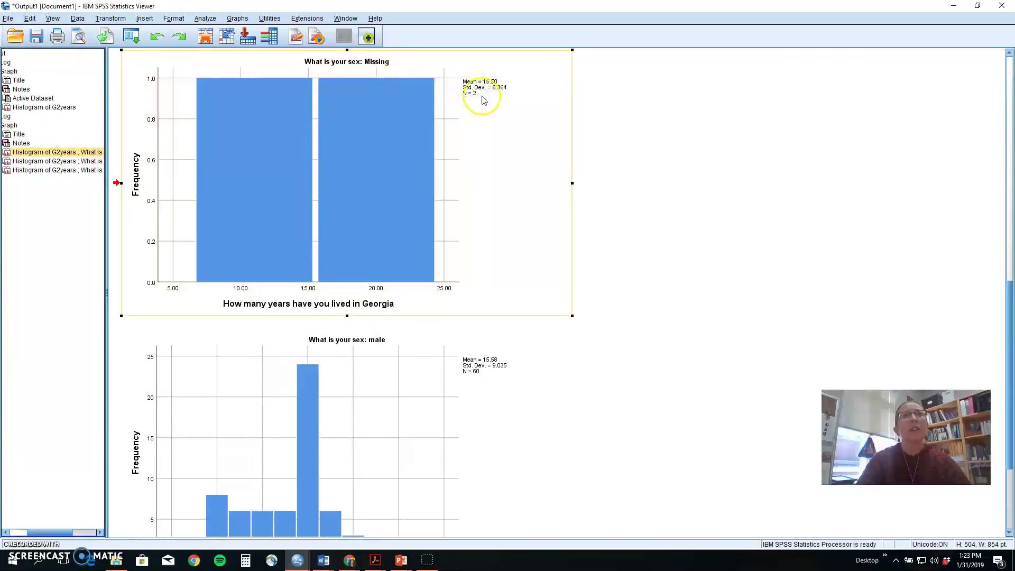
{"action": "left_click", "coordinate": [116, 175]}
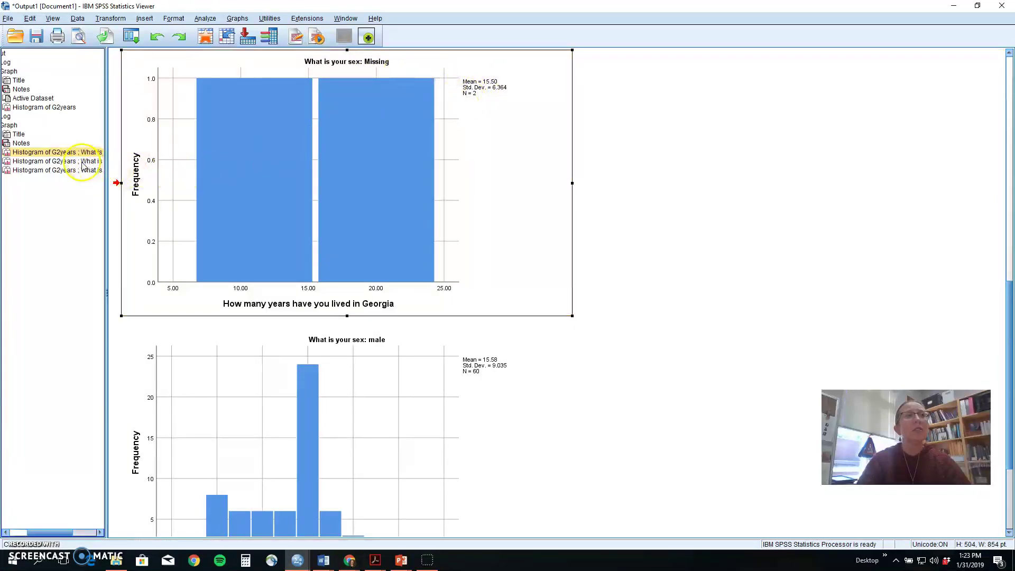
{"action": "key", "text": "Down"}
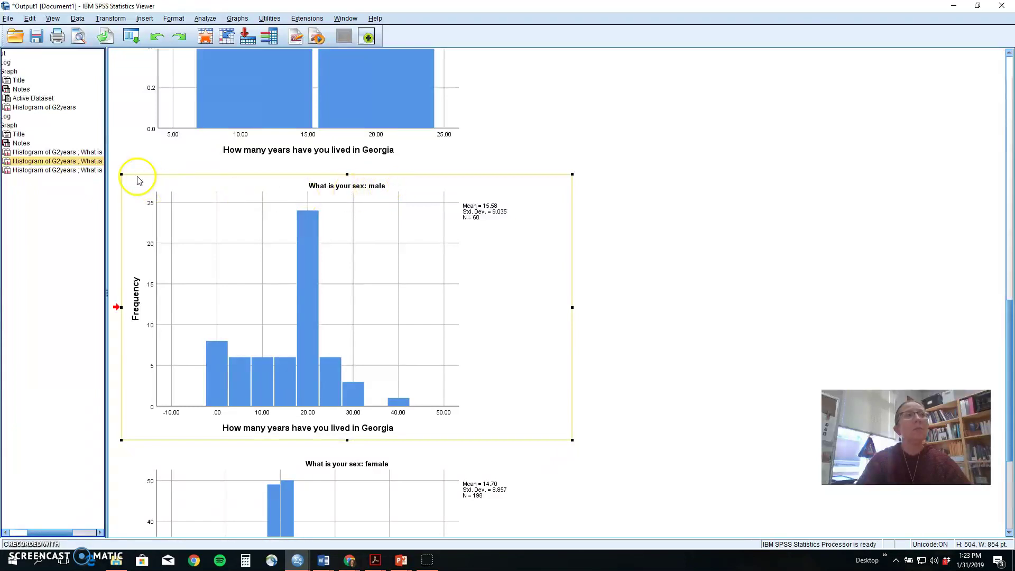
{"action": "left_click", "coordinate": [73, 171]}
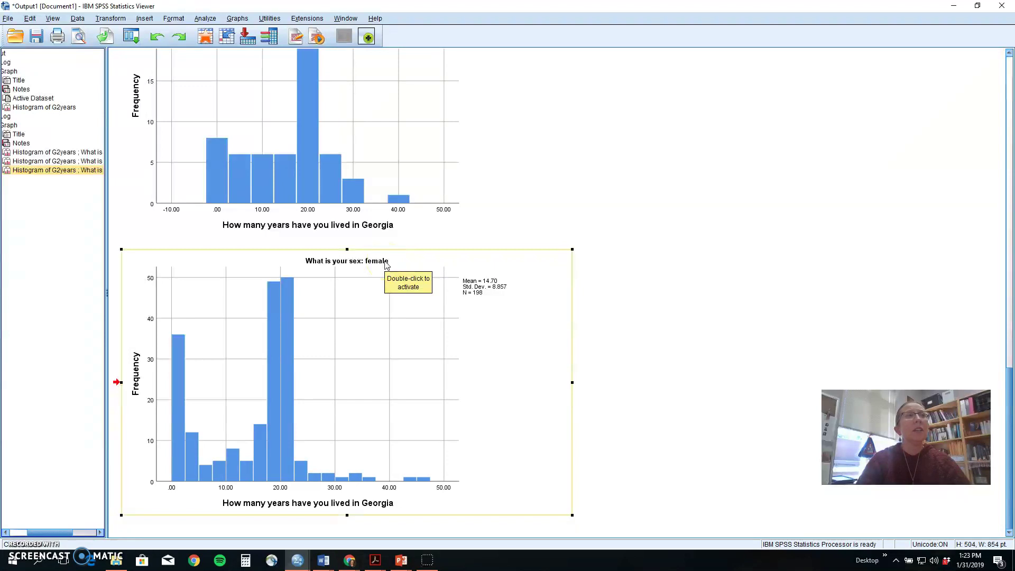
{"action": "left_click", "coordinate": [74, 533]}
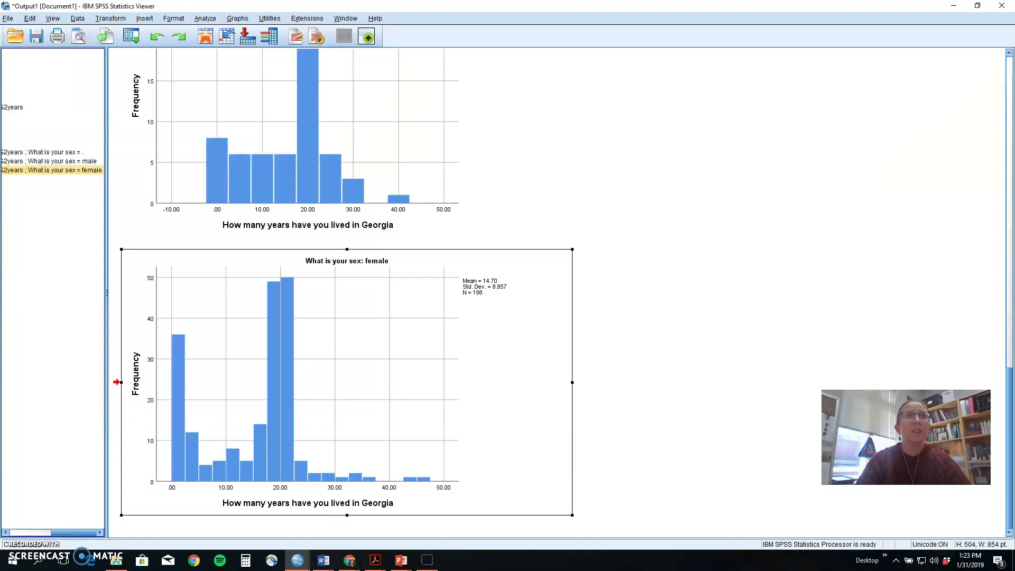
Change the G4sex split to Organize output by groups.
{"action": "left_click", "coordinate": [77, 18]}
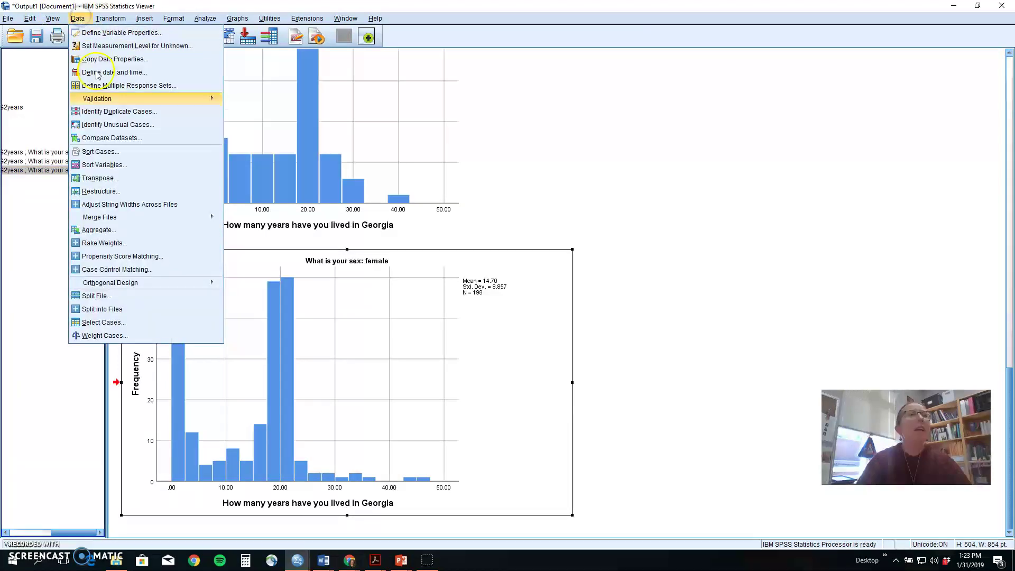
{"action": "left_click", "coordinate": [103, 296]}
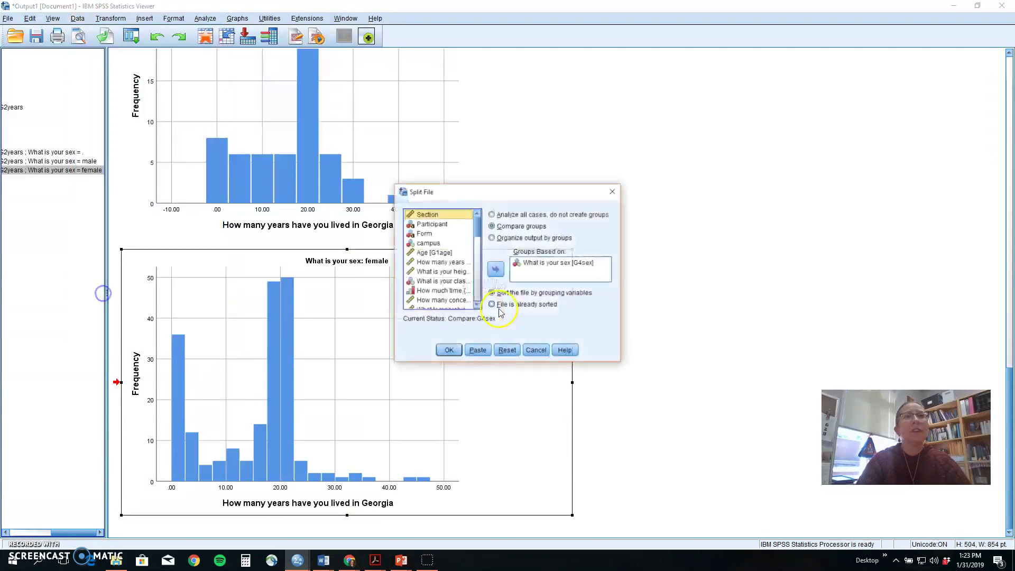
{"action": "left_click", "coordinate": [491, 239]}
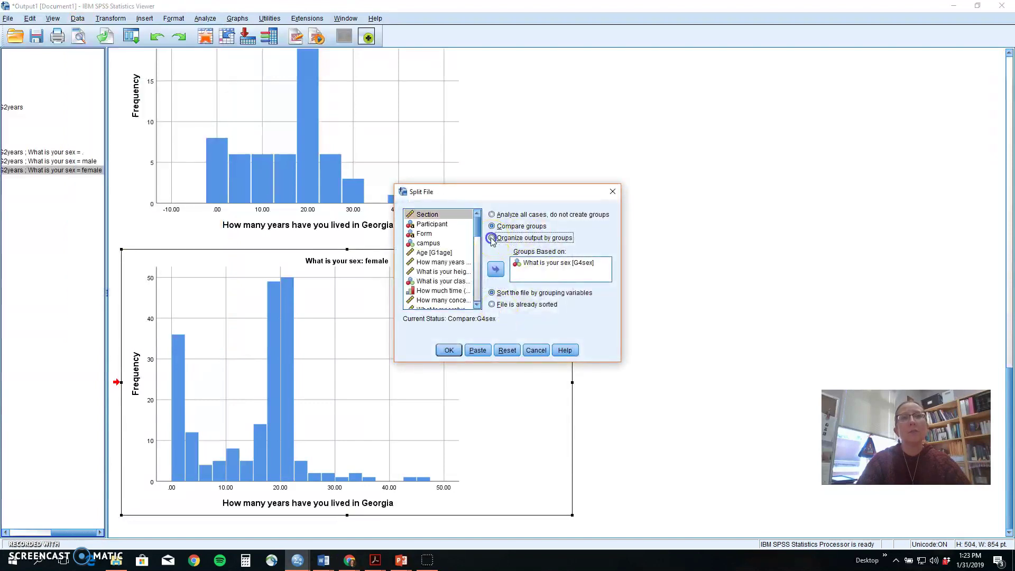
{"action": "left_click", "coordinate": [449, 351]}
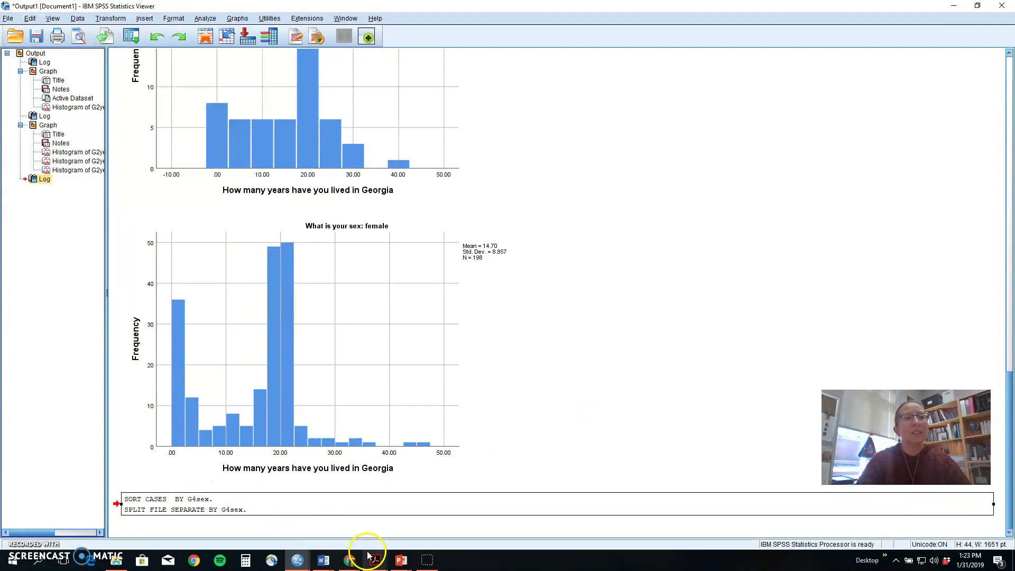
Switch to the Data Editor and scroll through the rows sorted by G4sex.
{"action": "mouse_move", "coordinate": [299, 559]}
{"action": "left_click", "coordinate": [344, 526]}
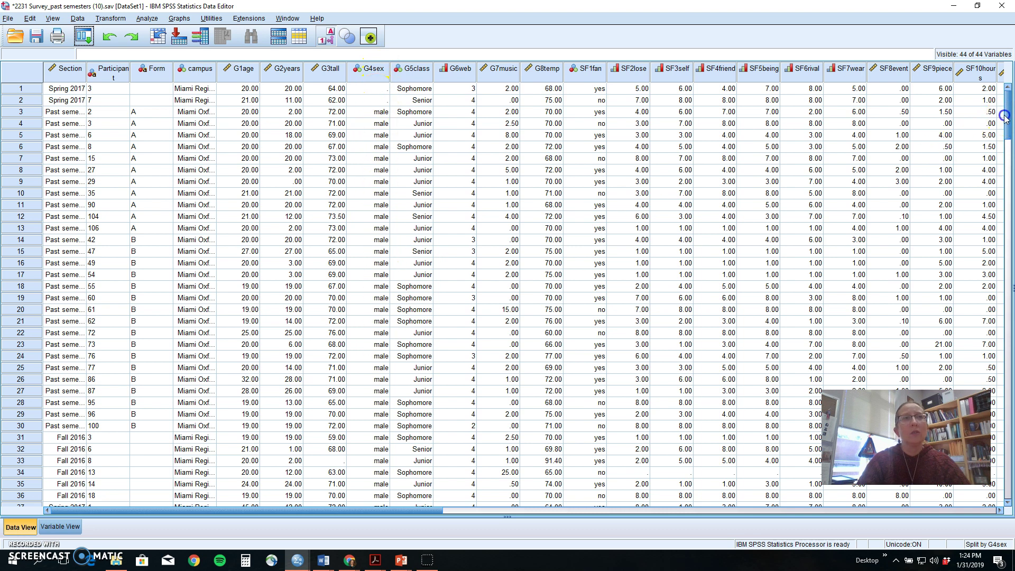
{"action": "mouse_move", "coordinate": [1004, 117]}
{"action": "left_mouse_down"}
{"action": "mouse_move", "coordinate": [988, 288]}
{"action": "mouse_move", "coordinate": [984, 317]}
{"action": "mouse_move", "coordinate": [977, 282]}
{"action": "mouse_move", "coordinate": [969, 341]}
{"action": "mouse_move", "coordinate": [1004, 105]}
{"action": "left_mouse_up"}
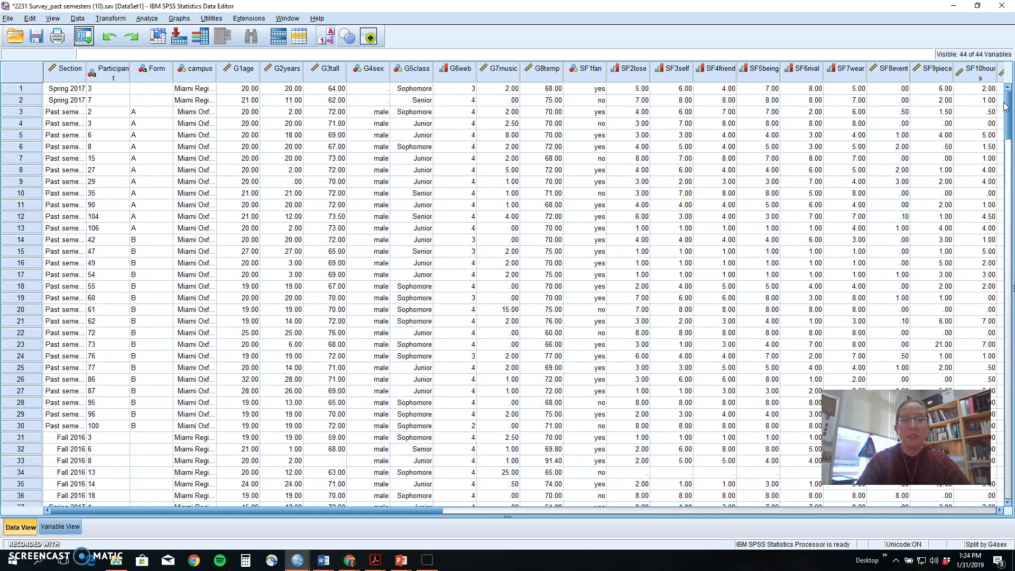